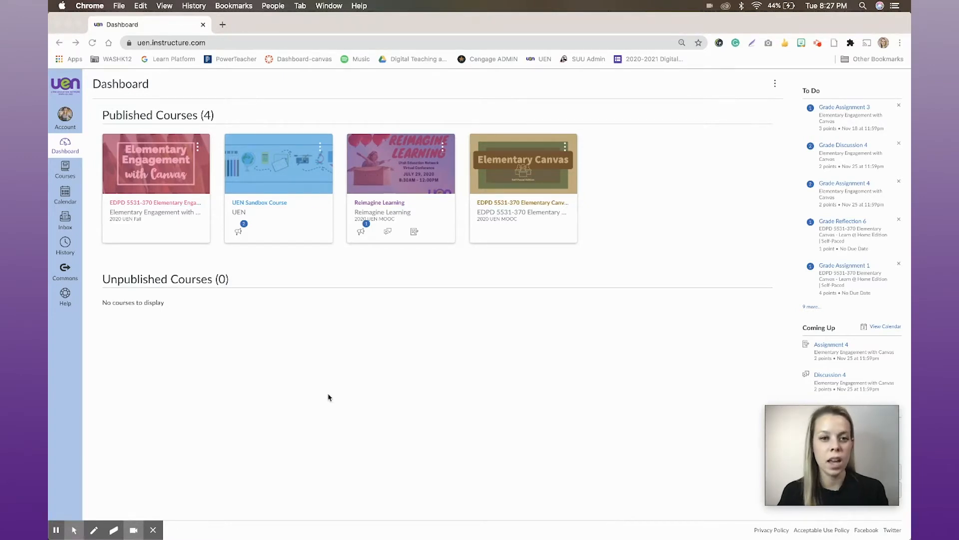
Step: Open the quizzes list of the UEN Sandbox Course
{"action": "left_click", "coordinate": [264, 205]}
{"action": "left_click", "coordinate": [262, 206]}
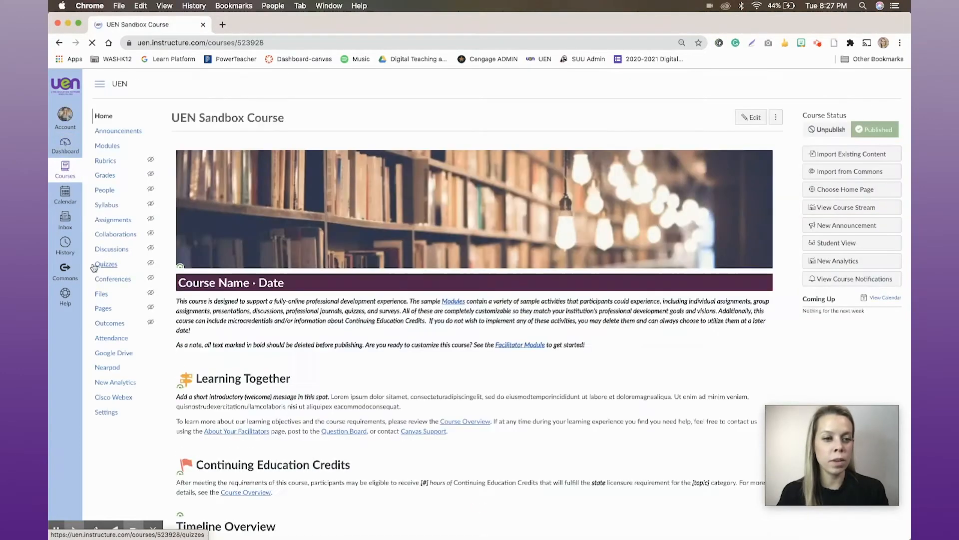
{"action": "left_click", "coordinate": [112, 266]}
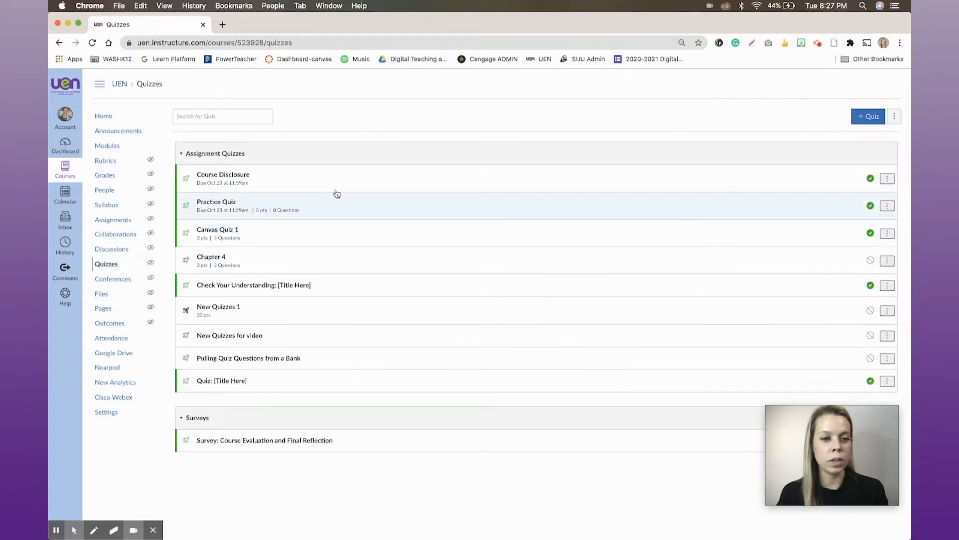
Step: Start a new quiz with the New Quizzes engine and name it "Quiz 4"
{"action": "left_click", "coordinate": [864, 120]}
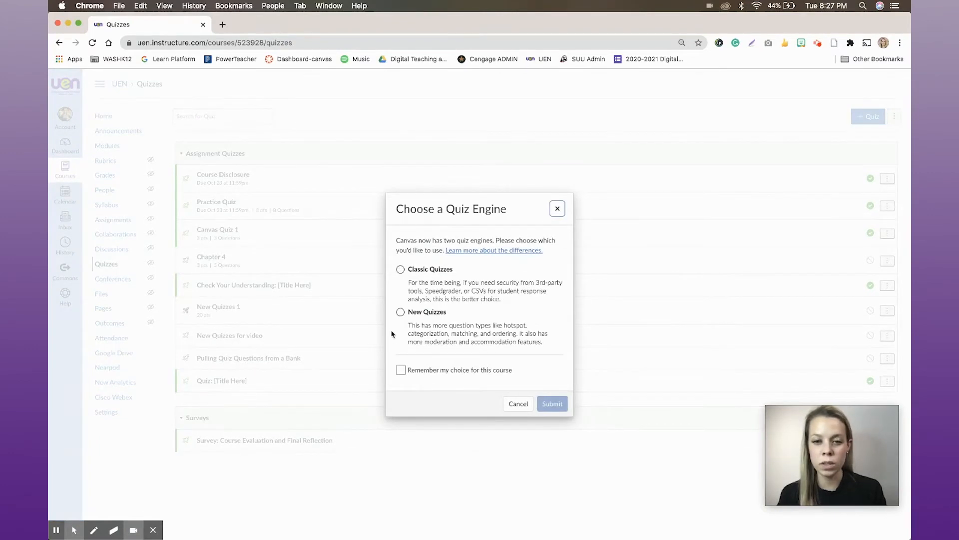
{"action": "left_click", "coordinate": [401, 313]}
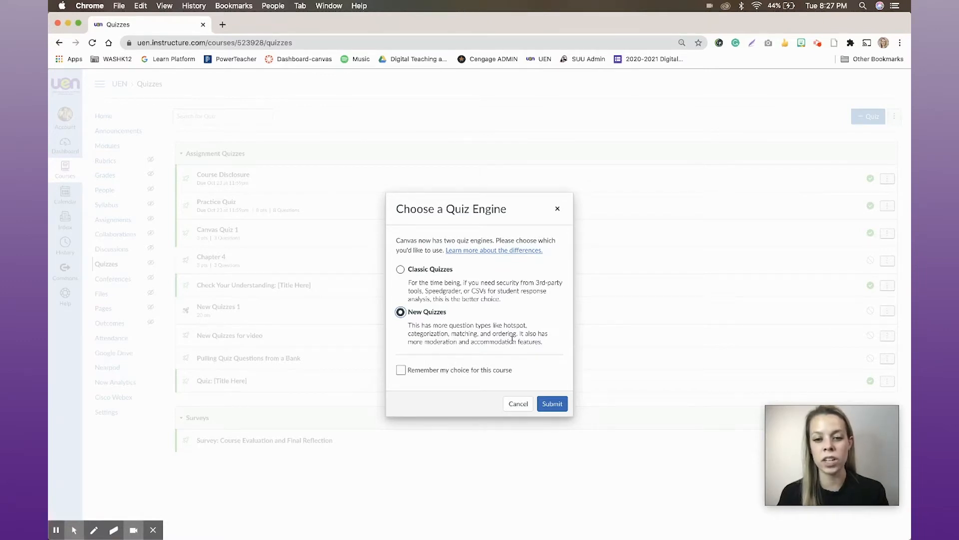
{"action": "left_click", "coordinate": [556, 405]}
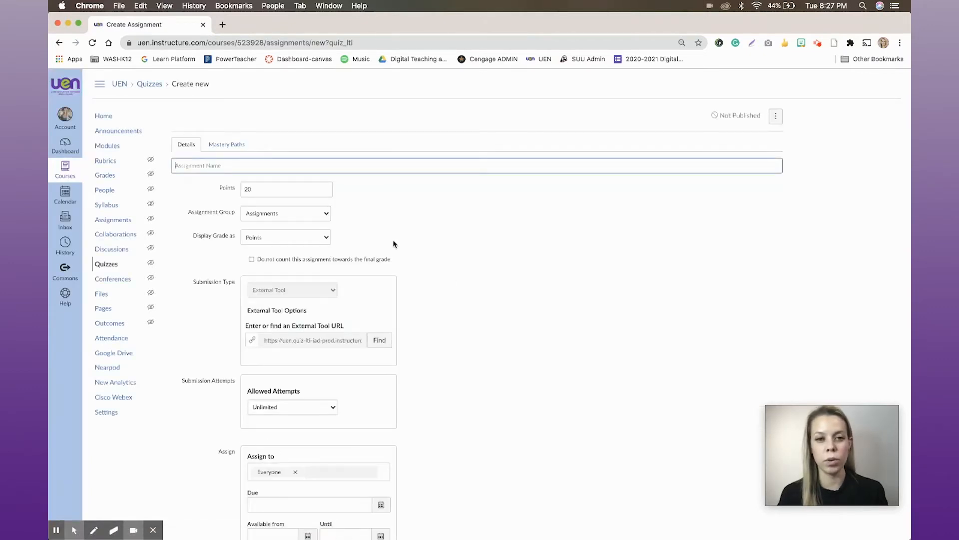
{"action": "left_click", "coordinate": [210, 169]}
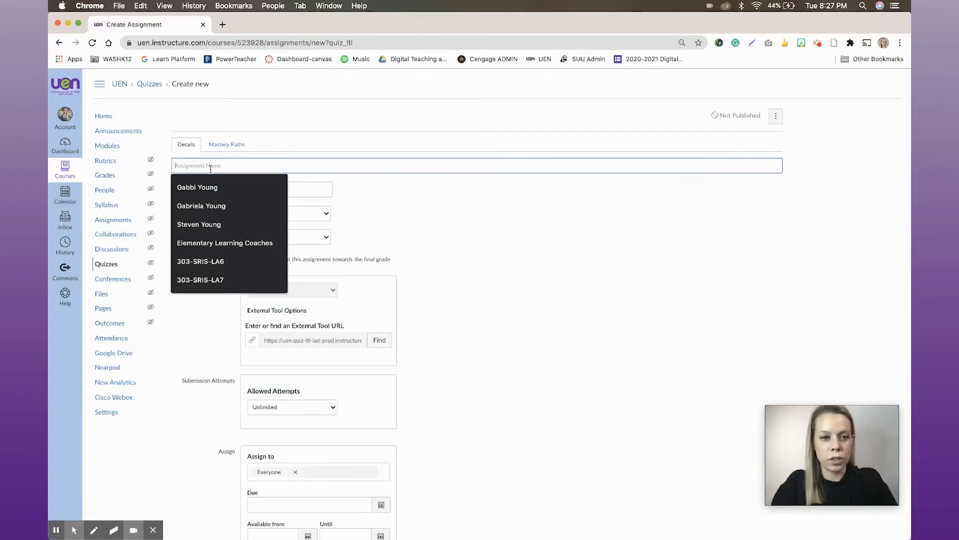
{"action": "type", "text": "Quiz 4"}
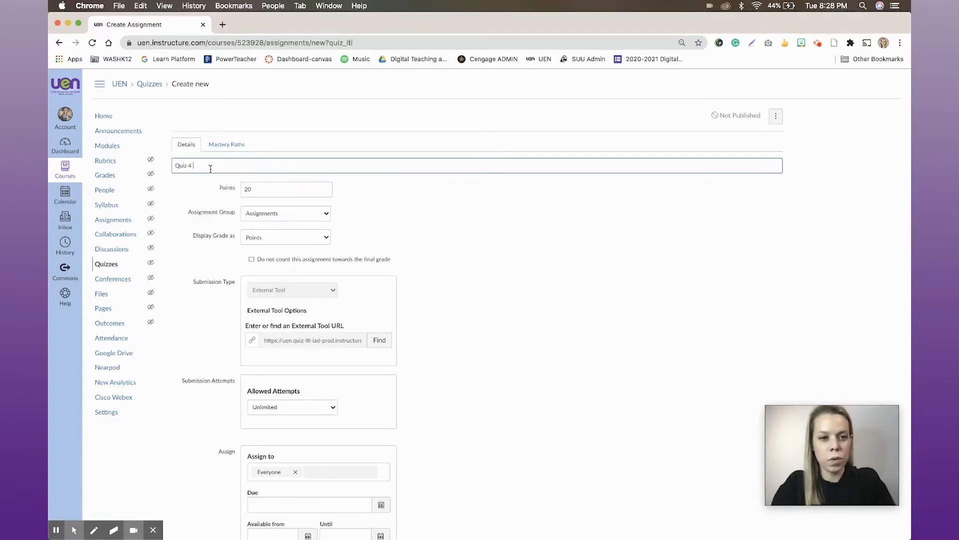
Step: Limit the quiz's allowed attempts to 3 and save it to open the quiz builder
{"action": "scroll", "coordinate": [450, 265], "scroll_direction": "down", "scroll_amount": 3}
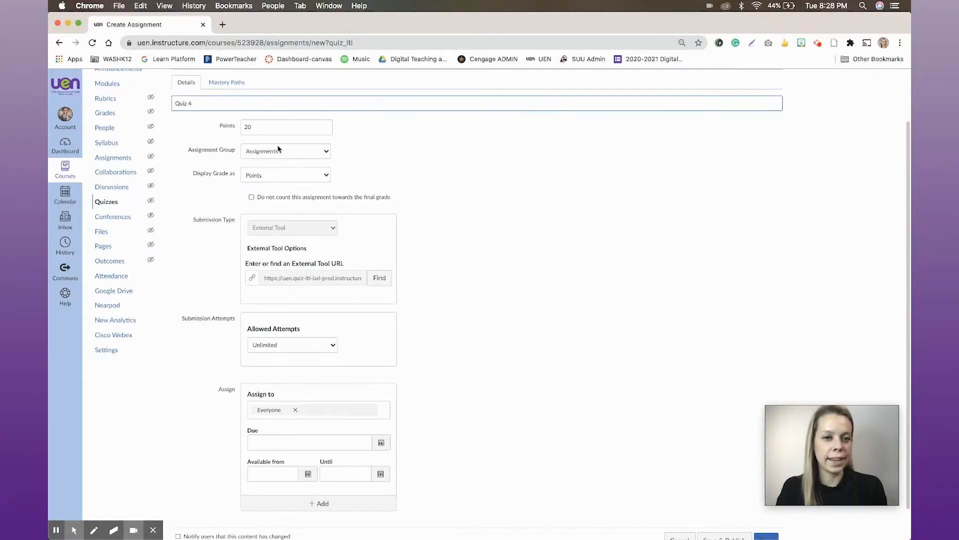
{"action": "scroll", "coordinate": [255, 132], "scroll_direction": "down", "scroll_amount": 2}
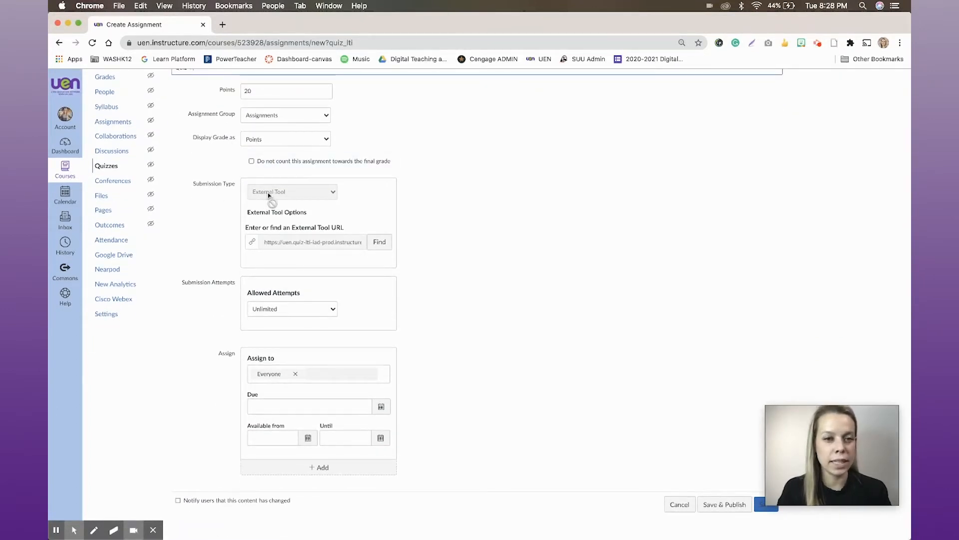
{"action": "left_click", "coordinate": [294, 316]}
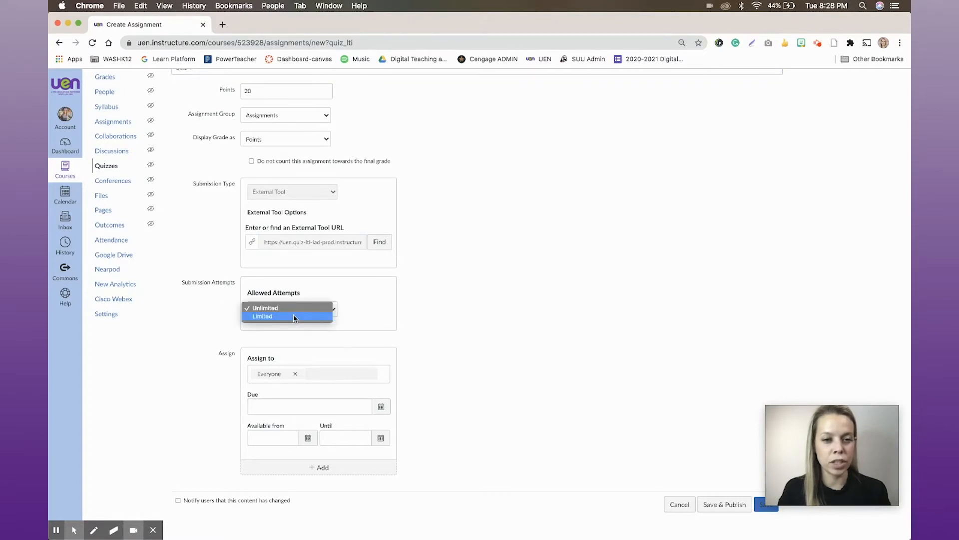
{"action": "left_click", "coordinate": [275, 317]}
{"action": "left_click", "coordinate": [322, 341]}
{"action": "left_click", "coordinate": [323, 341]}
{"action": "scroll", "coordinate": [379, 413], "scroll_direction": "down", "scroll_amount": 2}
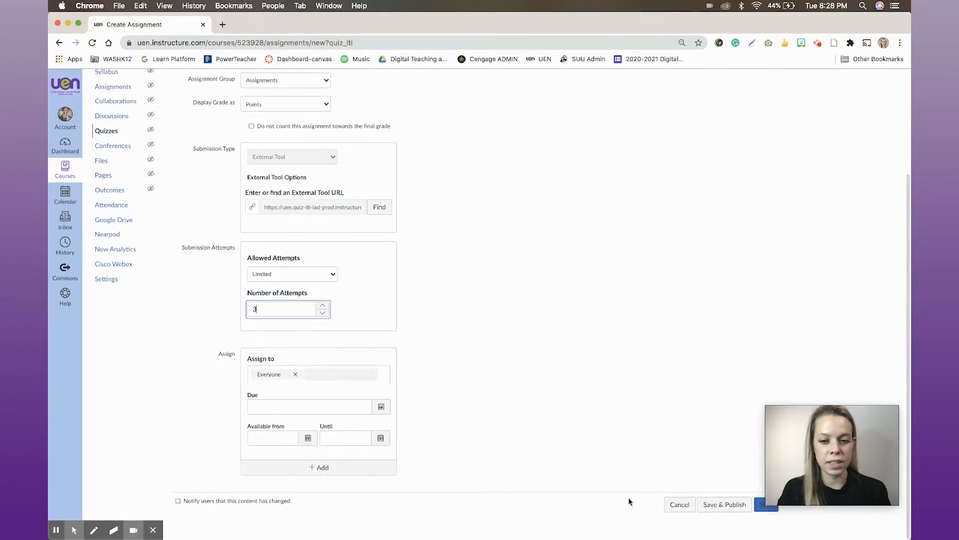
{"action": "left_click", "coordinate": [765, 507]}
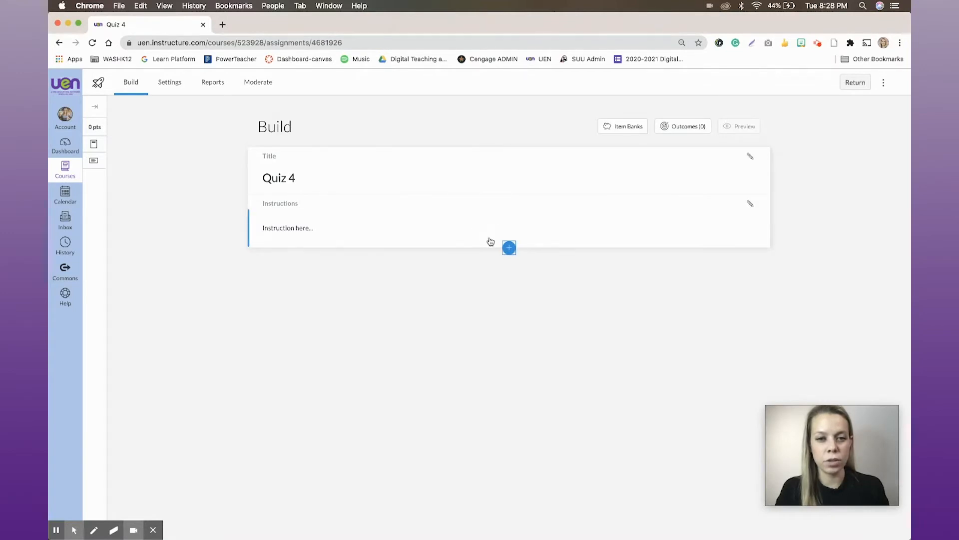
Step: Add a Matching question to the quiz and title it "Vocabulary"
{"action": "left_click", "coordinate": [509, 248]}
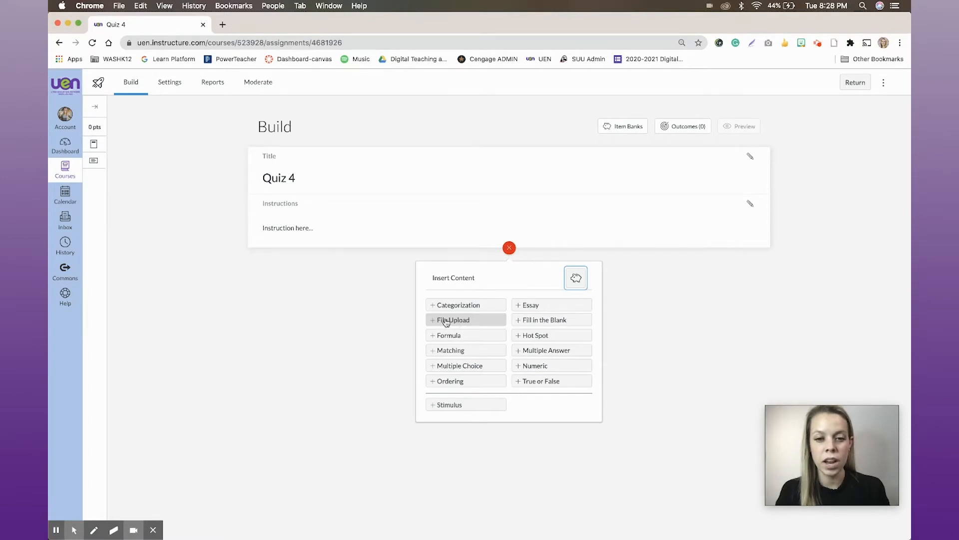
{"action": "left_click", "coordinate": [461, 353]}
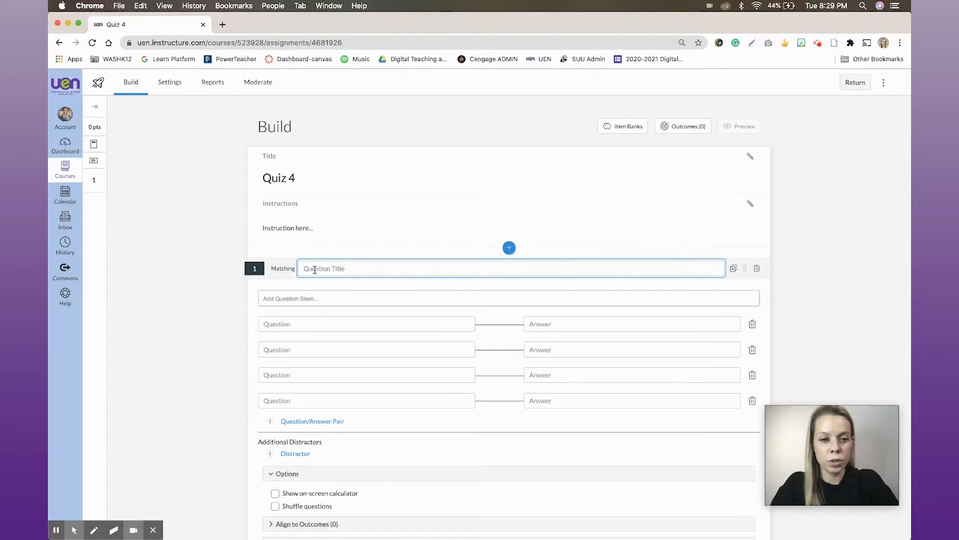
{"action": "type", "text": "Vo"}
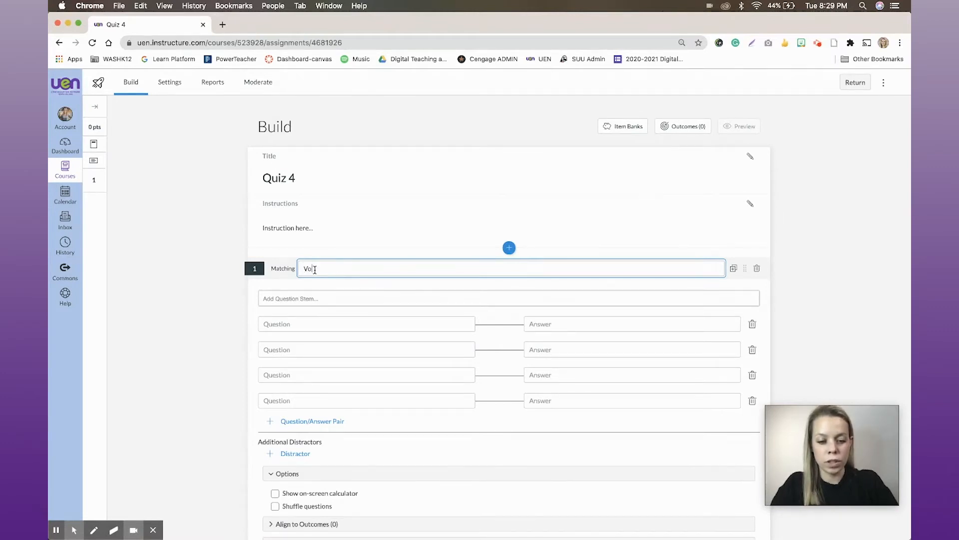
{"action": "type", "text": "cabulary"}
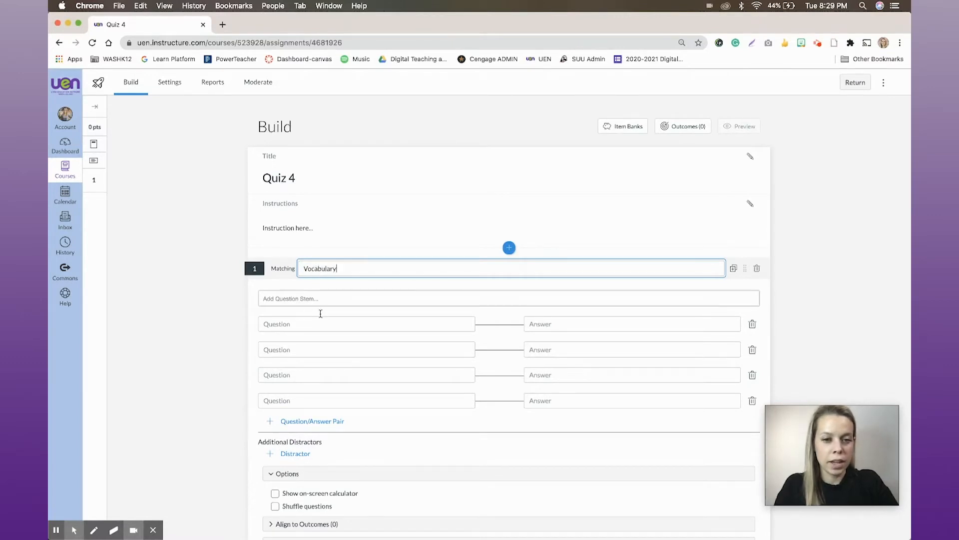
Step: Fill in the first two matching pairs with Red – Rojo and Yellow – Amarillo
{"action": "left_click", "coordinate": [302, 324]}
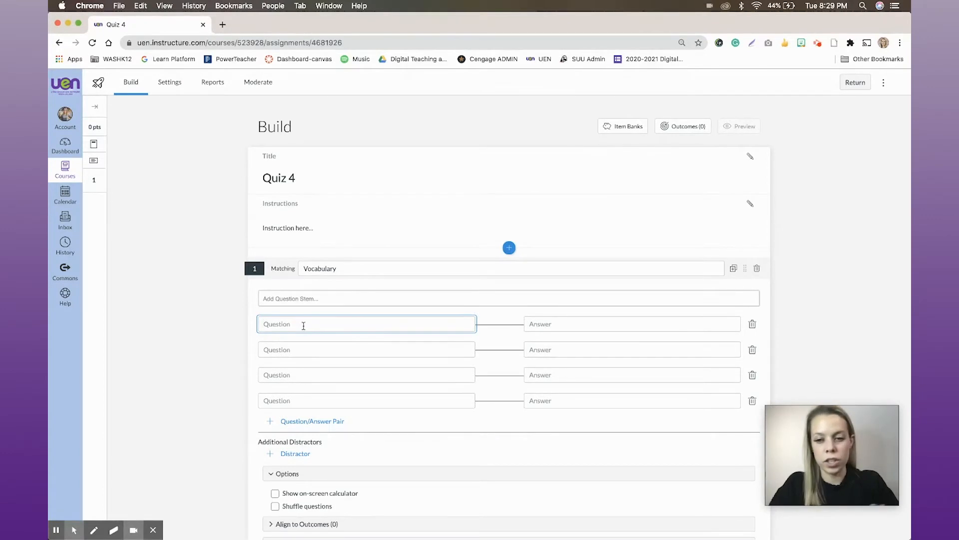
{"action": "type", "text": "REd"}
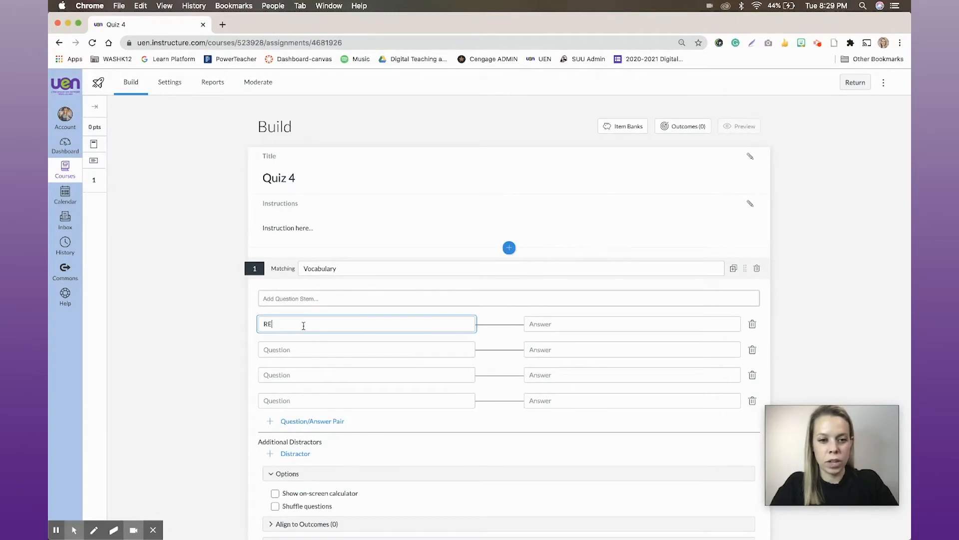
{"action": "left_click", "coordinate": [570, 326]}
{"action": "type", "text": "Rojo"}
{"action": "left_click", "coordinate": [403, 351]}
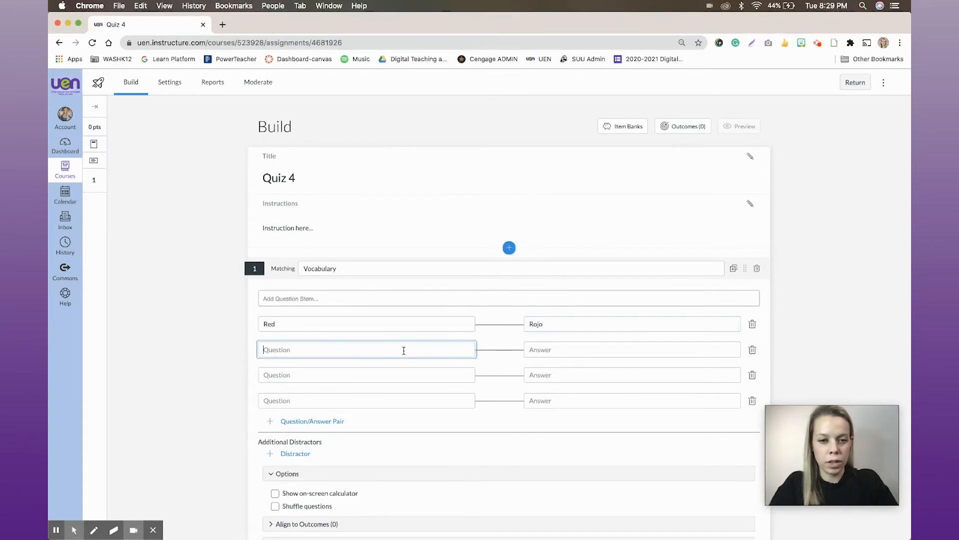
{"action": "type", "text": "Yellow"}
{"action": "key", "text": "Tab"}
{"action": "type", "text": "Amar"}
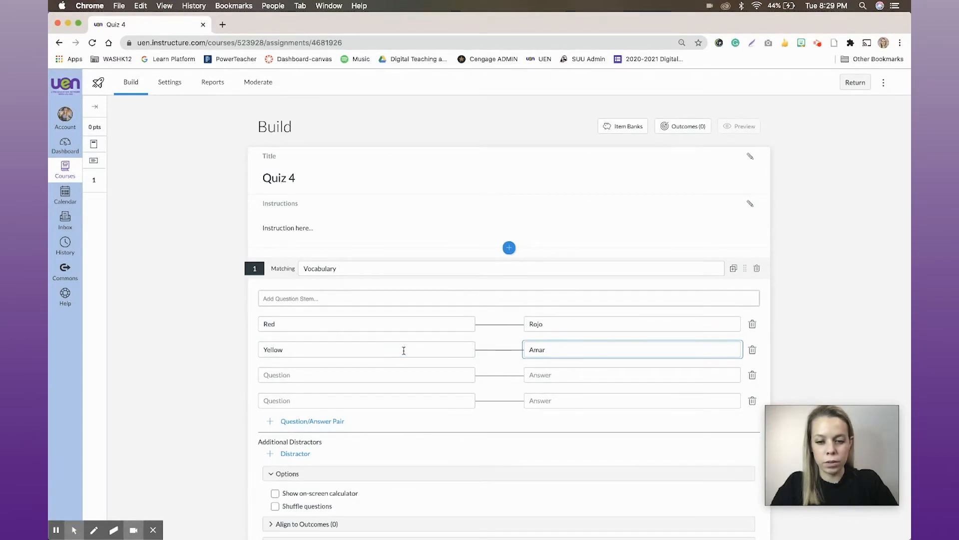
Step: Delete the two empty question/answer pairs and finish the matching question
{"action": "scroll", "coordinate": [514, 422], "scroll_direction": "down", "scroll_amount": 3}
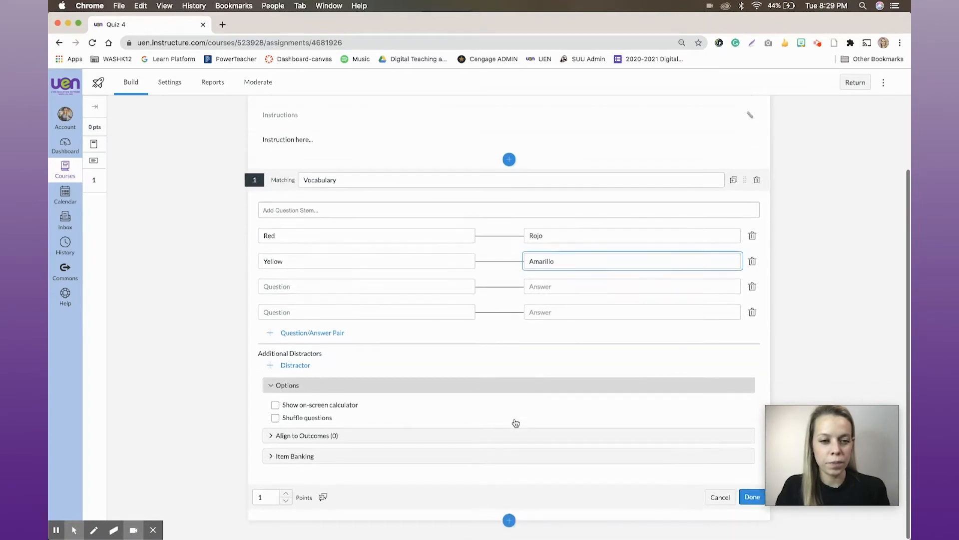
{"action": "left_click", "coordinate": [752, 286]}
{"action": "left_click", "coordinate": [753, 312]}
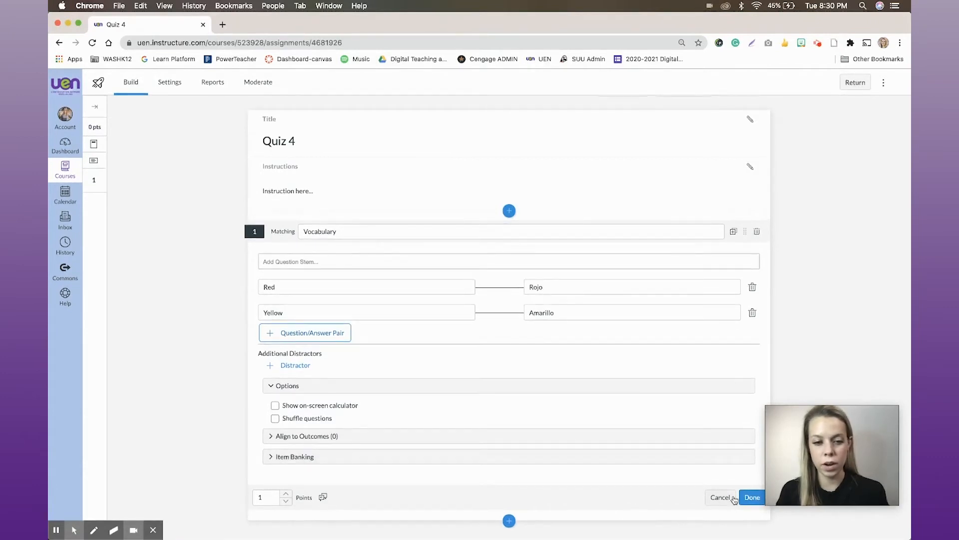
{"action": "left_click", "coordinate": [750, 500]}
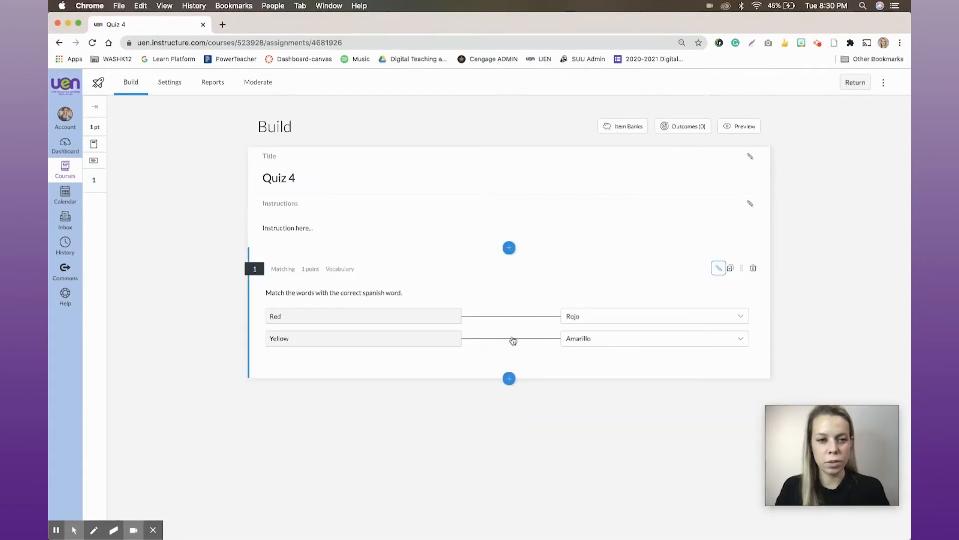
Step: Add a Hot Spot question below the matching question and title it "Cell Labeling"
{"action": "left_click", "coordinate": [509, 379]}
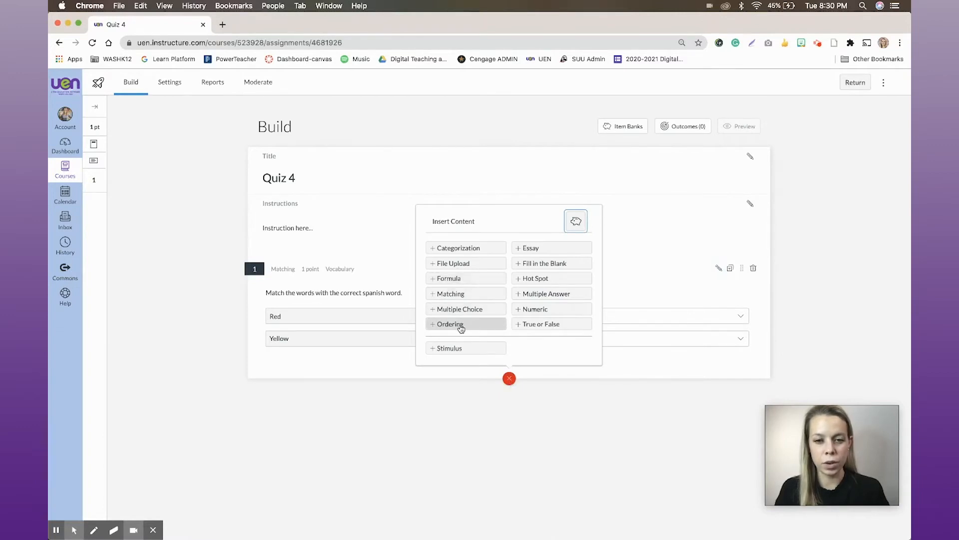
{"action": "left_click", "coordinate": [535, 282]}
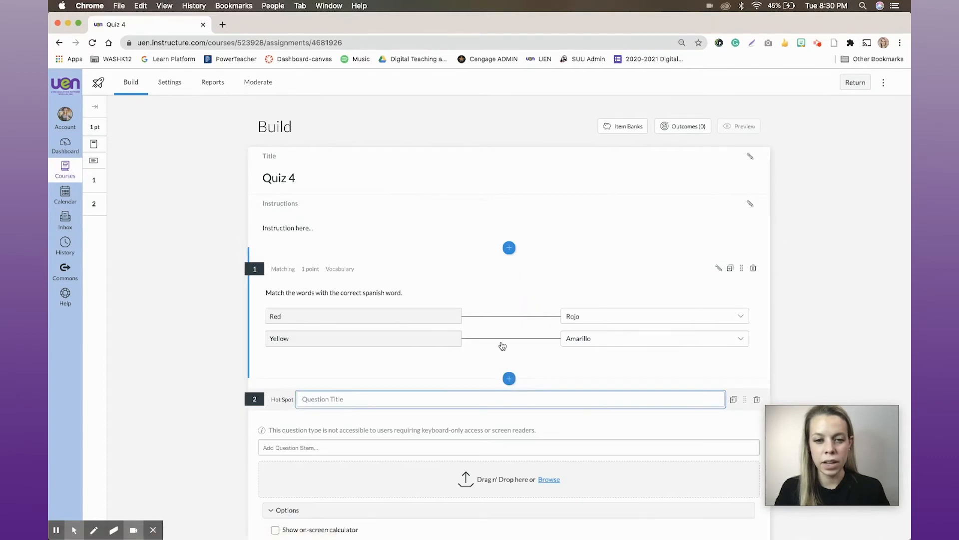
{"action": "type", "text": "Cell Labeling"}
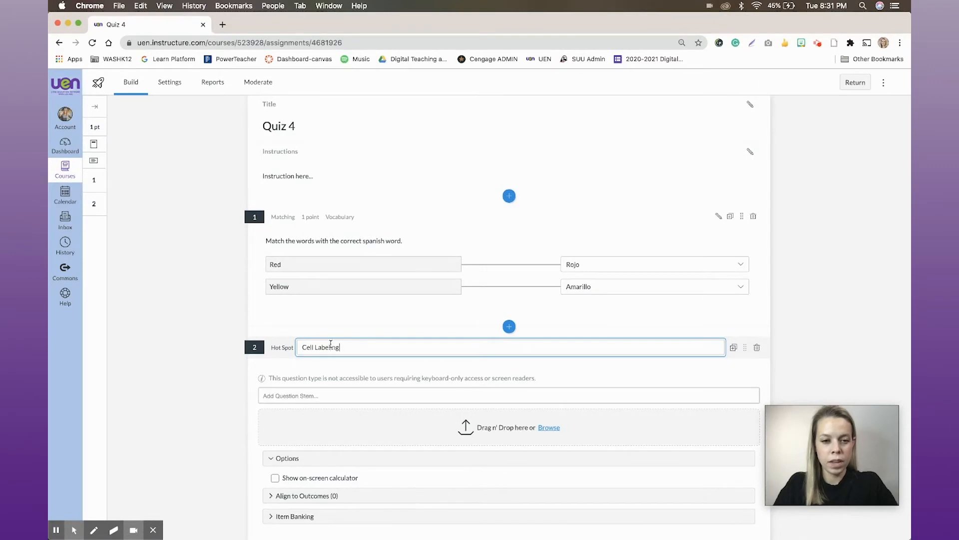
Step: Set the hot spot question's stem to "Click on the nucleous of the plant cell"
{"action": "scroll", "coordinate": [331, 344], "scroll_direction": "down", "scroll_amount": 2}
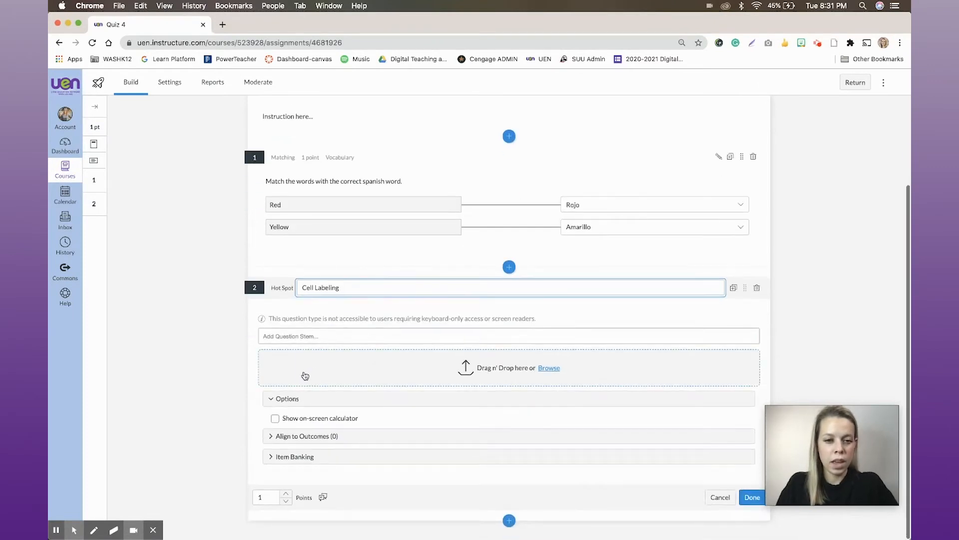
{"action": "left_click", "coordinate": [290, 336]}
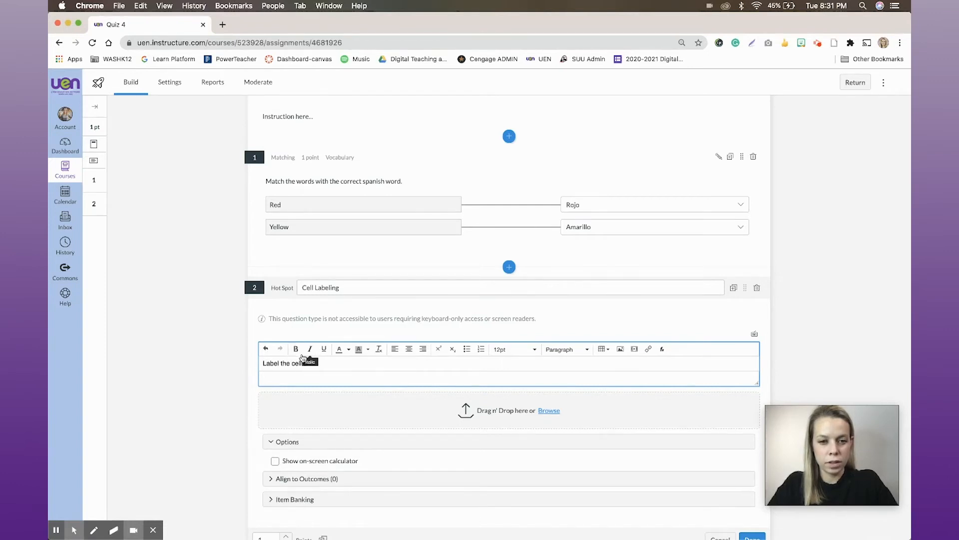
{"action": "double_click", "coordinate": [294, 369]}
{"action": "triple_click", "coordinate": [294, 364]}
{"action": "type", "text": "Click on"}
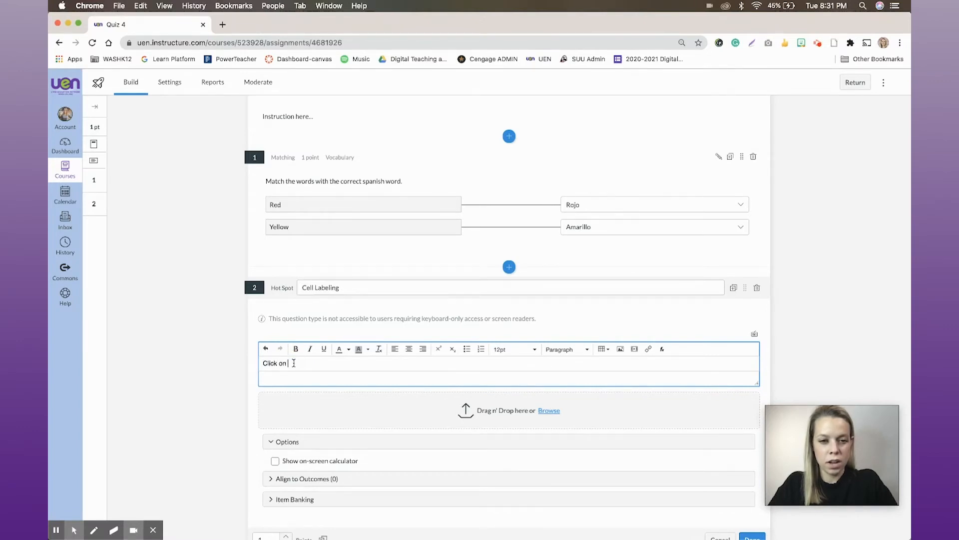
{"action": "type", "text": " the nucleous of the plant cell"}
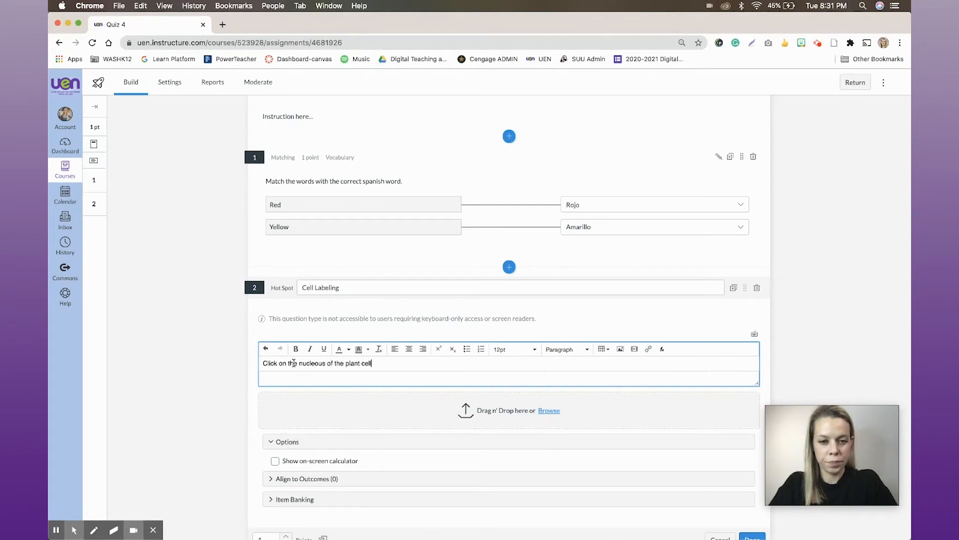
Step: Upload the image "Plant Cell .jpg" from the Desktop as the hot spot question's picture
{"action": "left_click", "coordinate": [534, 414]}
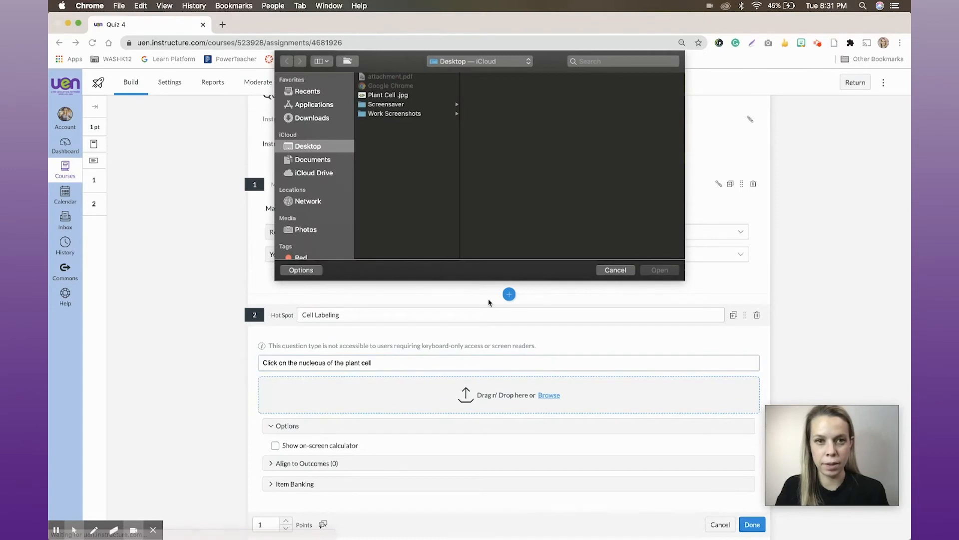
{"action": "left_click", "coordinate": [391, 95]}
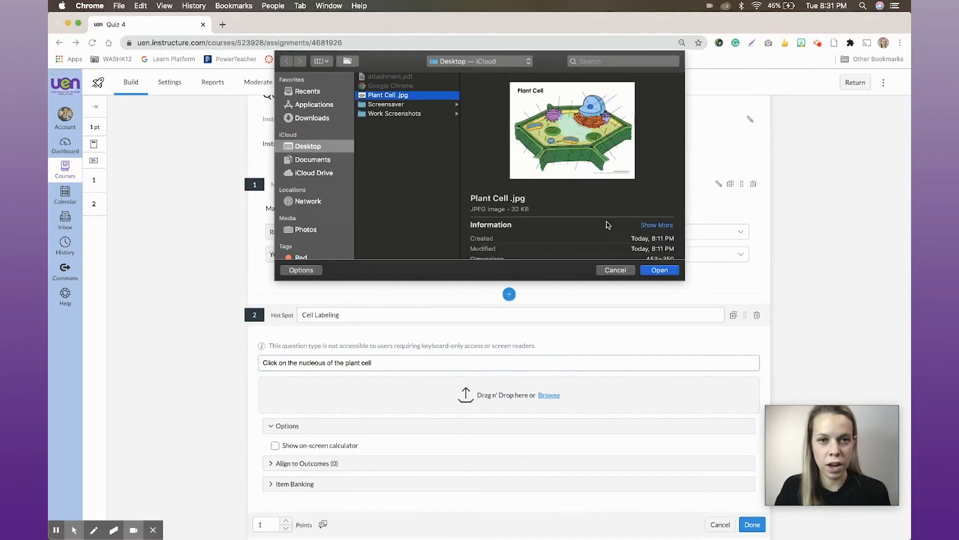
{"action": "left_click", "coordinate": [660, 271]}
{"action": "scroll", "coordinate": [643, 341], "scroll_direction": "down", "scroll_amount": 3}
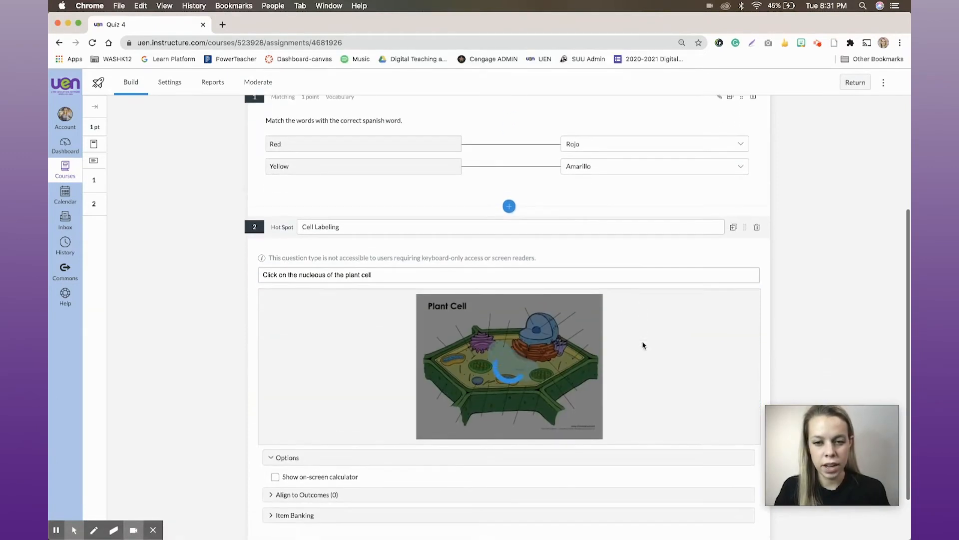
{"action": "scroll", "coordinate": [642, 344], "scroll_direction": "down", "scroll_amount": 2}
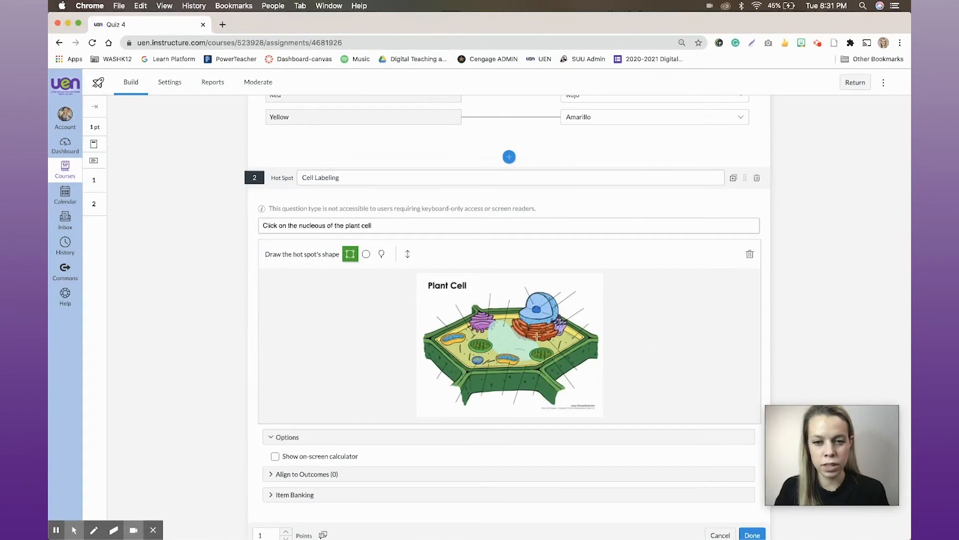
{"action": "scroll", "coordinate": [522, 288], "scroll_direction": "down", "scroll_amount": 2}
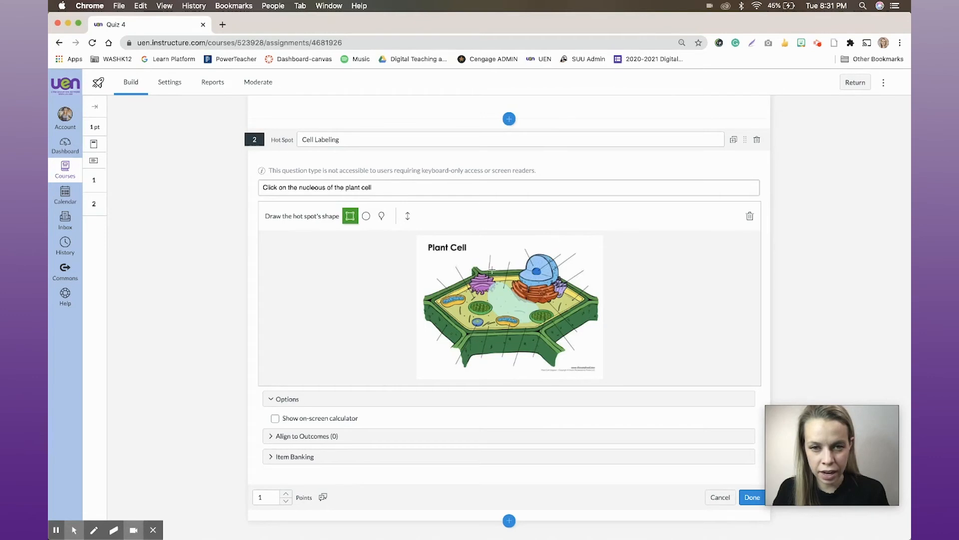
Step: Draw a square hot spot around the nucleus in the plant cell picture and finish the hot spot question
{"action": "left_click", "coordinate": [504, 255]}
{"action": "left_click_drag", "start_coordinate": [505, 256], "coordinate": [572, 287]}
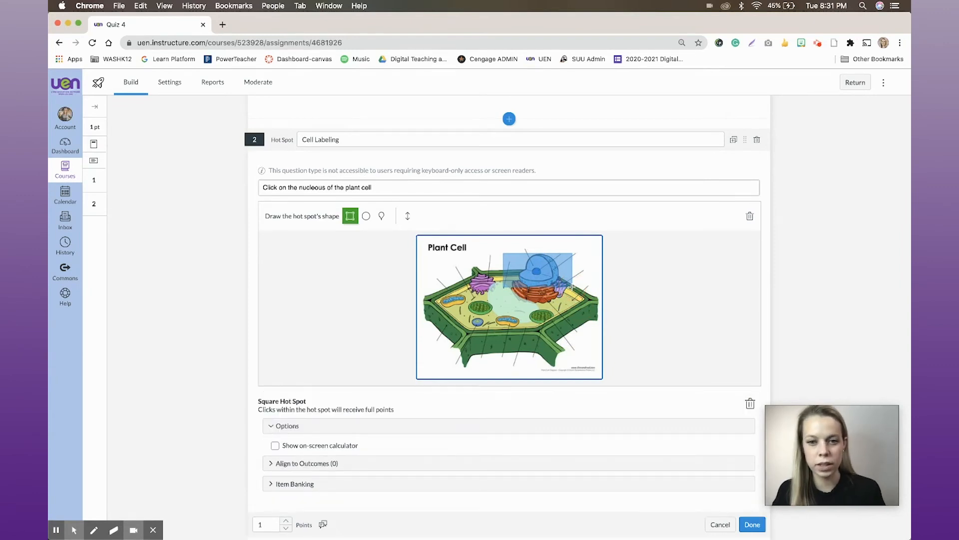
{"action": "scroll", "coordinate": [508, 397], "scroll_direction": "down", "scroll_amount": 1}
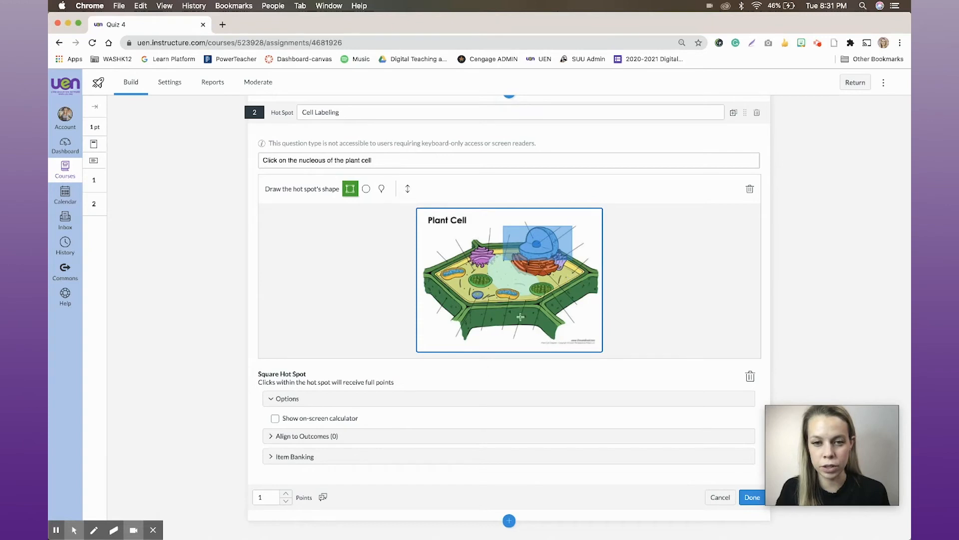
{"action": "left_click", "coordinate": [751, 498]}
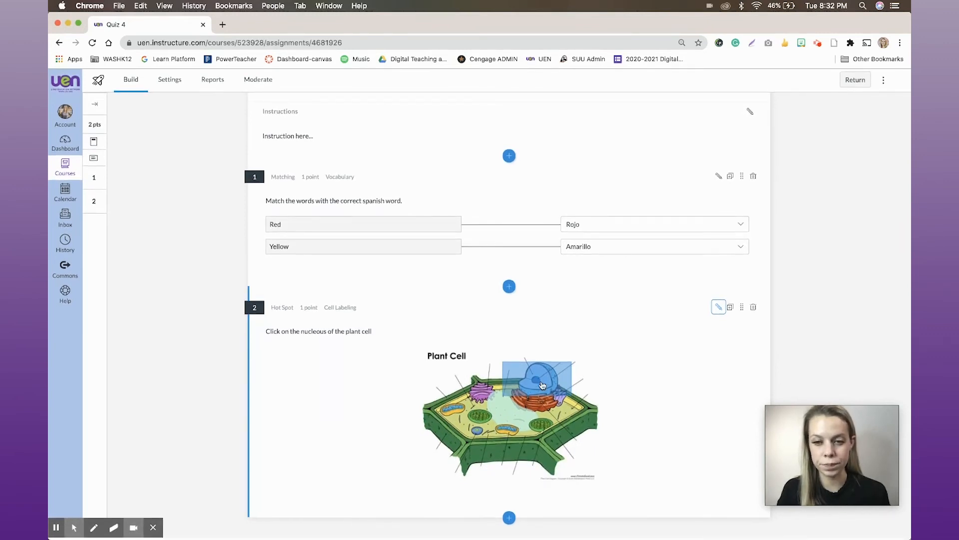
{"action": "left_click", "coordinate": [510, 518]}
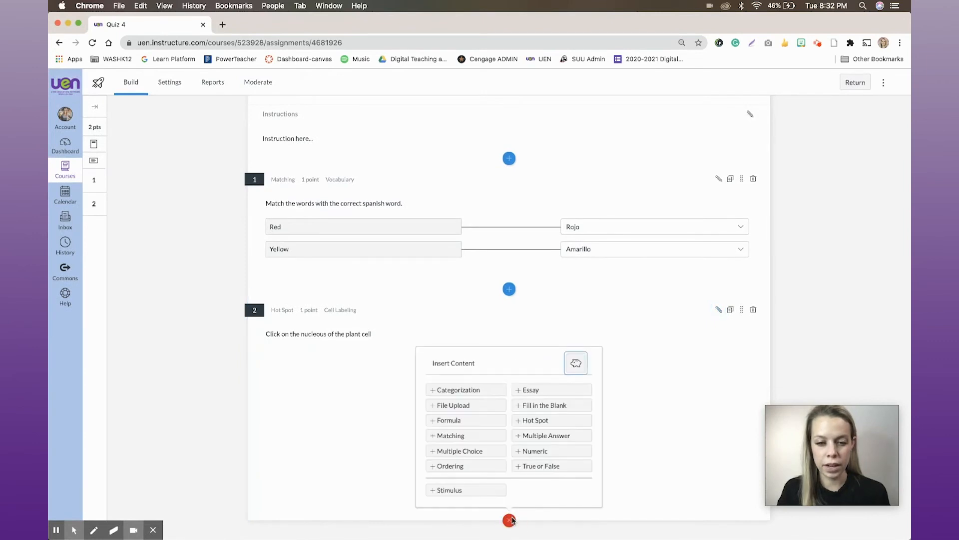
{"action": "left_click", "coordinate": [538, 435]}
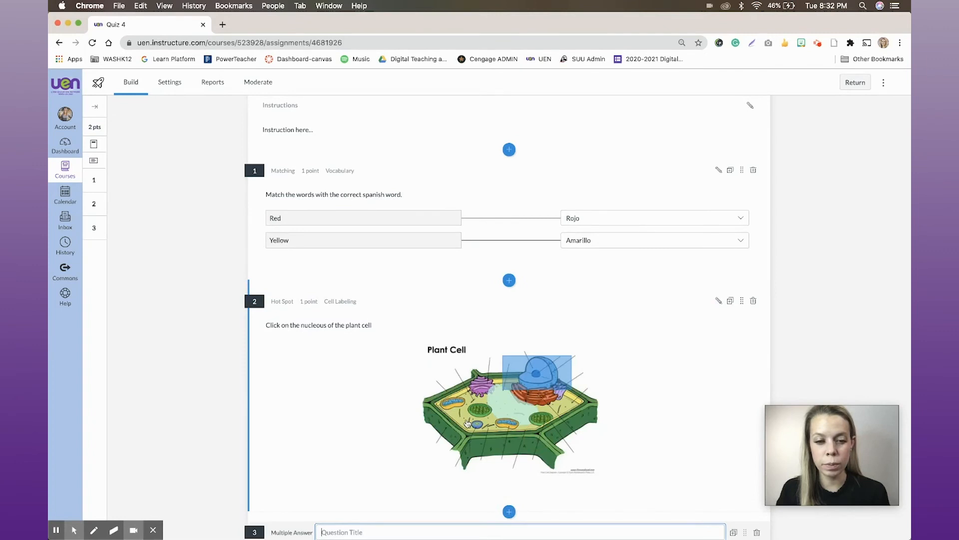
{"action": "scroll", "coordinate": [467, 422], "scroll_direction": "down", "scroll_amount": 5}
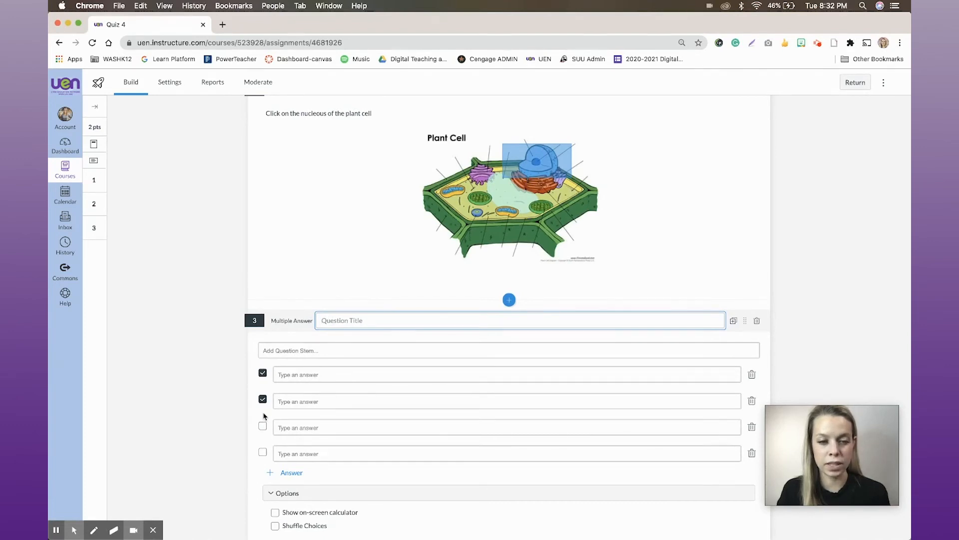
{"action": "scroll", "coordinate": [263, 416], "scroll_direction": "down", "scroll_amount": 4}
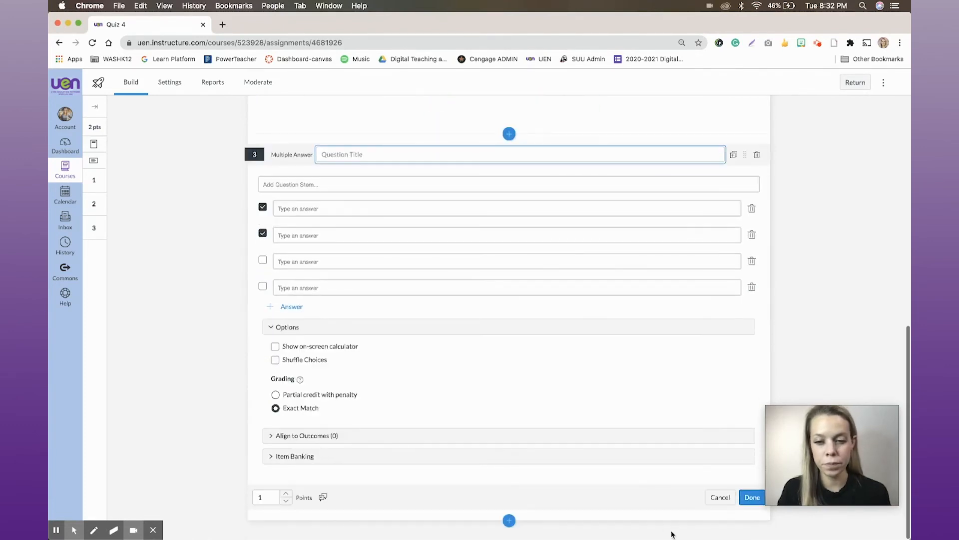
{"action": "left_click", "coordinate": [721, 493]}
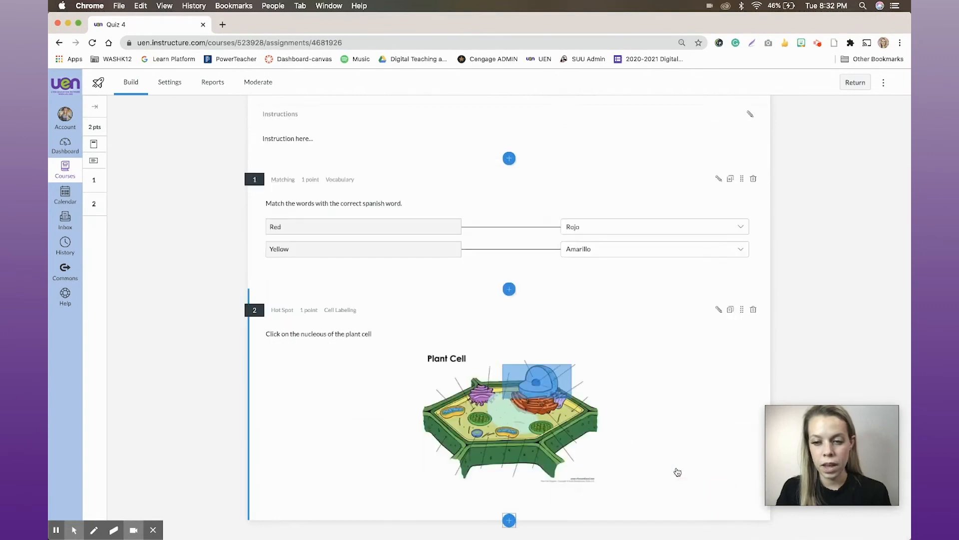
Step: Add an Ordering question below the hot spot question and title it "Event on a timline"
{"action": "left_click", "coordinate": [509, 520]}
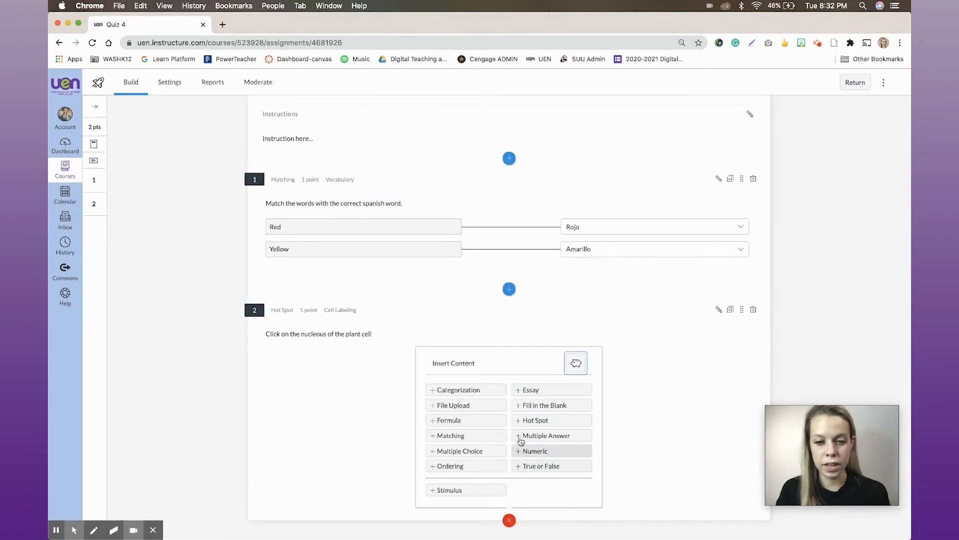
{"action": "left_click", "coordinate": [458, 465]}
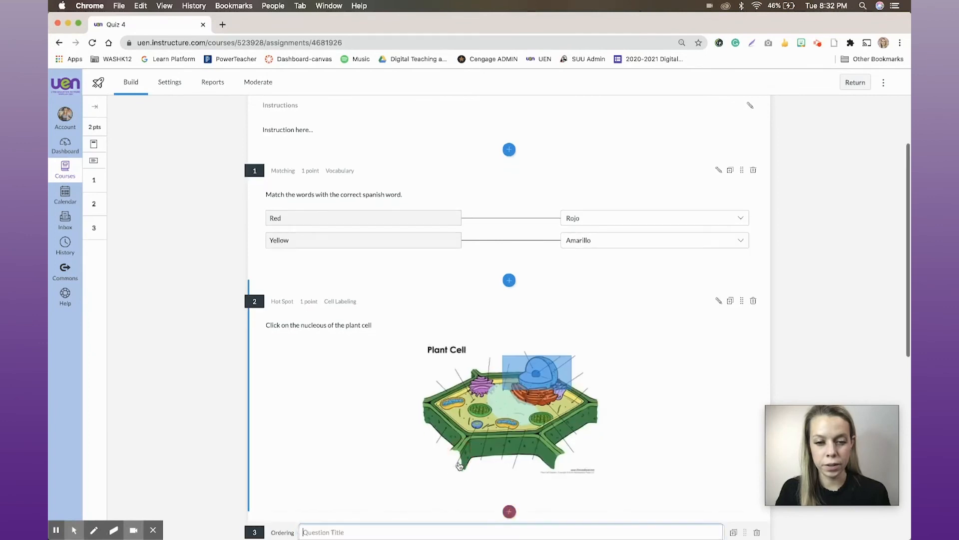
{"action": "scroll", "coordinate": [446, 428], "scroll_direction": "down", "scroll_amount": 3}
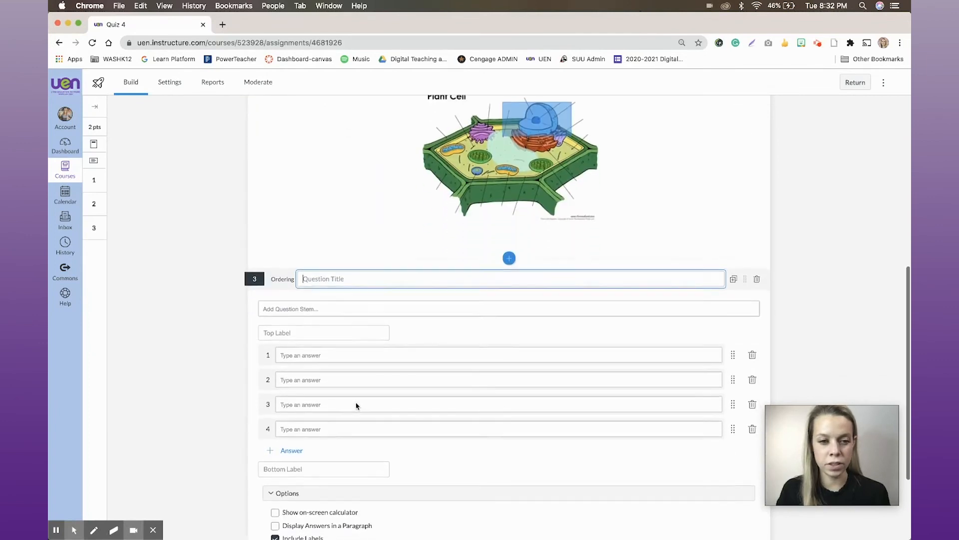
{"action": "type", "text": "Event on a timel"}
{"action": "type", "text": "ne"}
Step: Set the ordering question's stem to "Place the events from the olympics in order"
{"action": "left_click", "coordinate": [303, 310]}
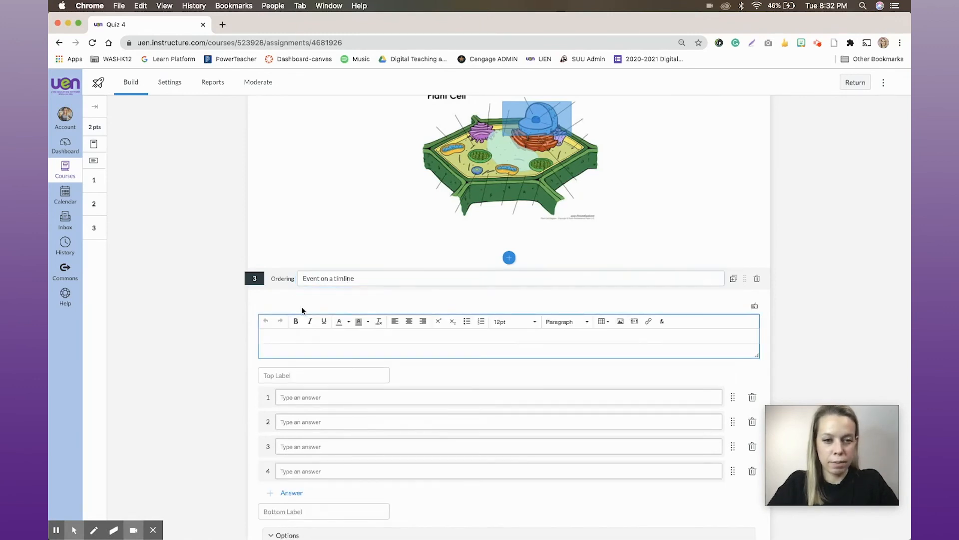
{"action": "type", "text": "Place"}
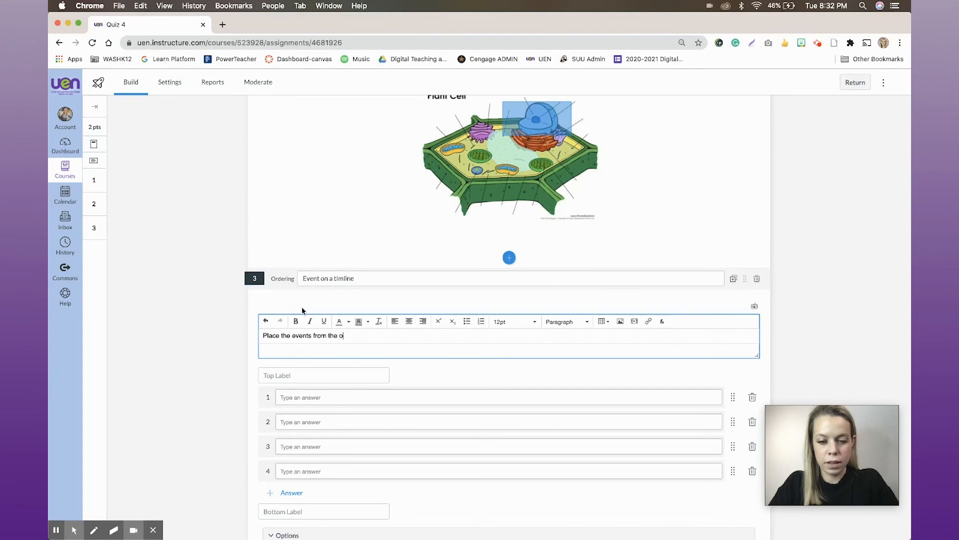
{"action": "type", "text": "the events from the olympics in order"}
Step: Fill in the ordered answers "Javellin Throw", "Wrestling", "Track and Field" and "Basketball", and finish the ordering question
{"action": "left_click", "coordinate": [299, 398]}
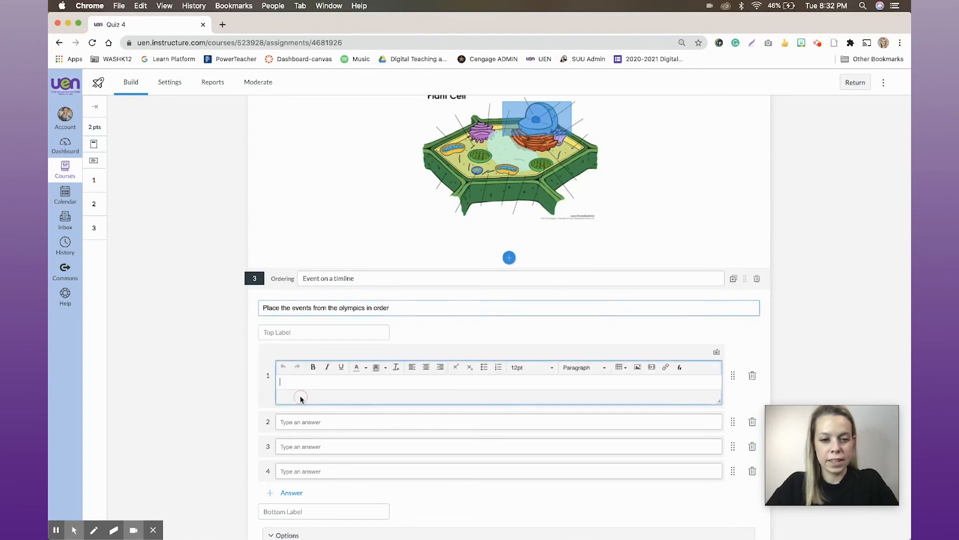
{"action": "type", "text": "Javellin Throw"}
{"action": "left_click", "coordinate": [306, 422]}
{"action": "type", "text": "res"}
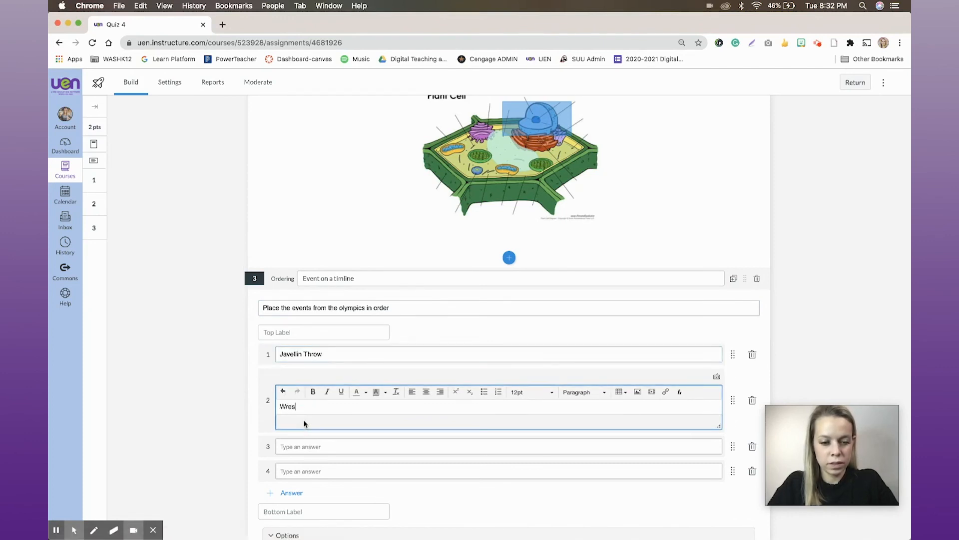
{"action": "type", "text": "tlin"}
{"action": "scroll", "coordinate": [304, 440], "scroll_direction": "down", "scroll_amount": 2}
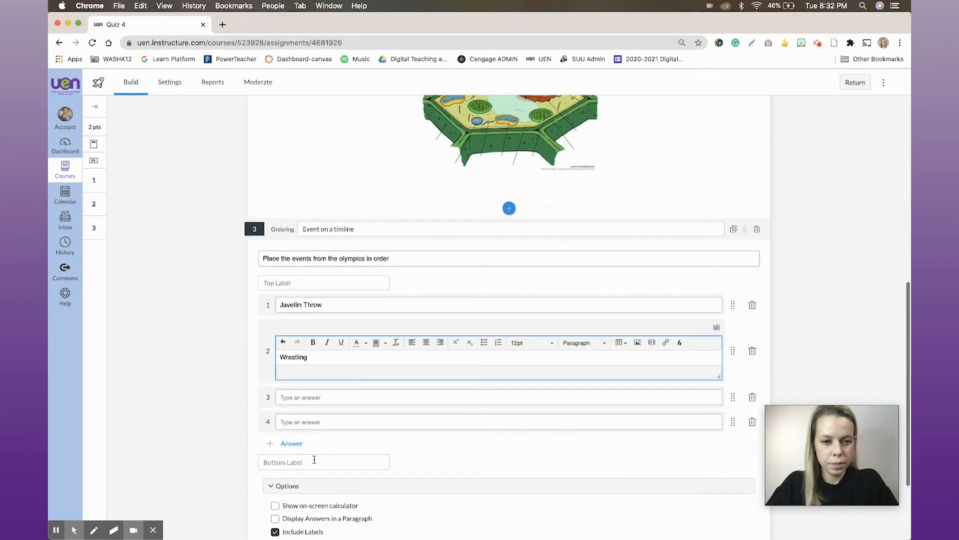
{"action": "left_click", "coordinate": [296, 398]}
{"action": "type", "text": "Track and Field"}
{"action": "left_click", "coordinate": [299, 423]}
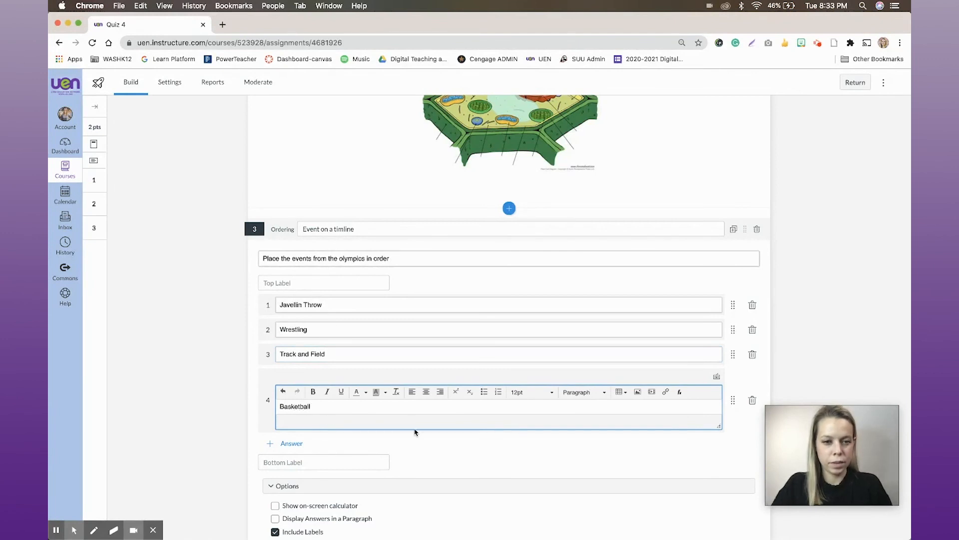
{"action": "scroll", "coordinate": [427, 443], "scroll_direction": "down", "scroll_amount": 3}
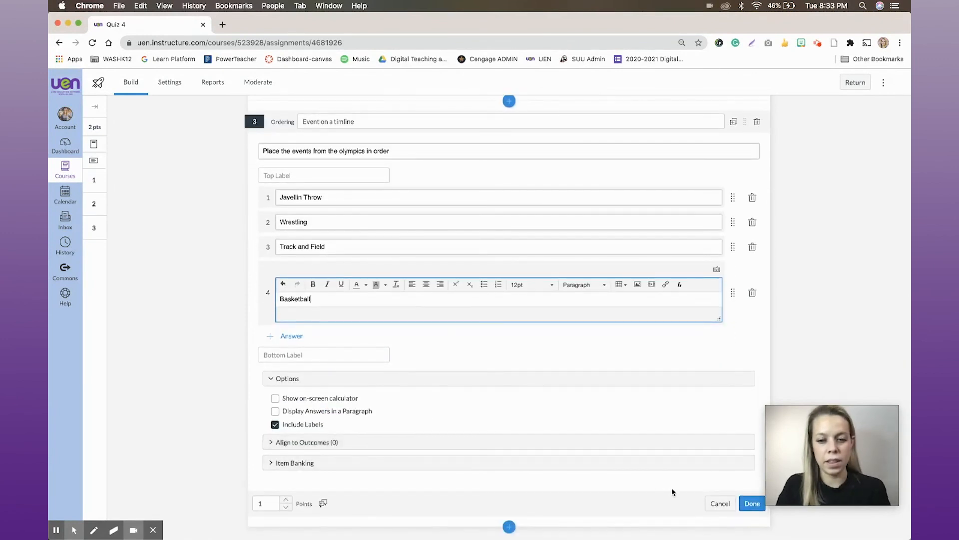
{"action": "left_click", "coordinate": [749, 503]}
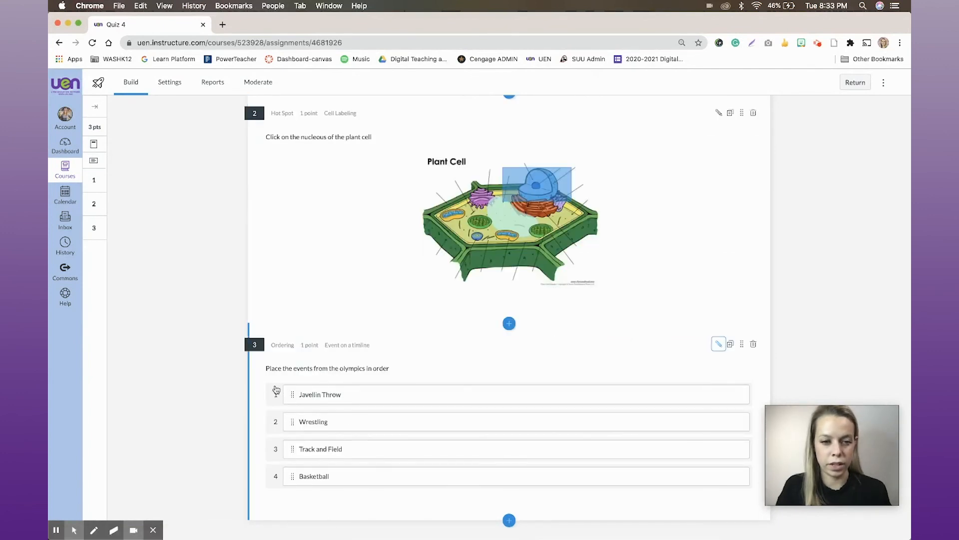
Step: Try to move "Javellin Throw" below "Wrestling" in the finished ordering question, and close the question's editor
{"action": "left_click_drag", "start_coordinate": [293, 395], "coordinate": [294, 430]}
{"action": "scroll", "coordinate": [431, 422], "scroll_direction": "down", "scroll_amount": 2}
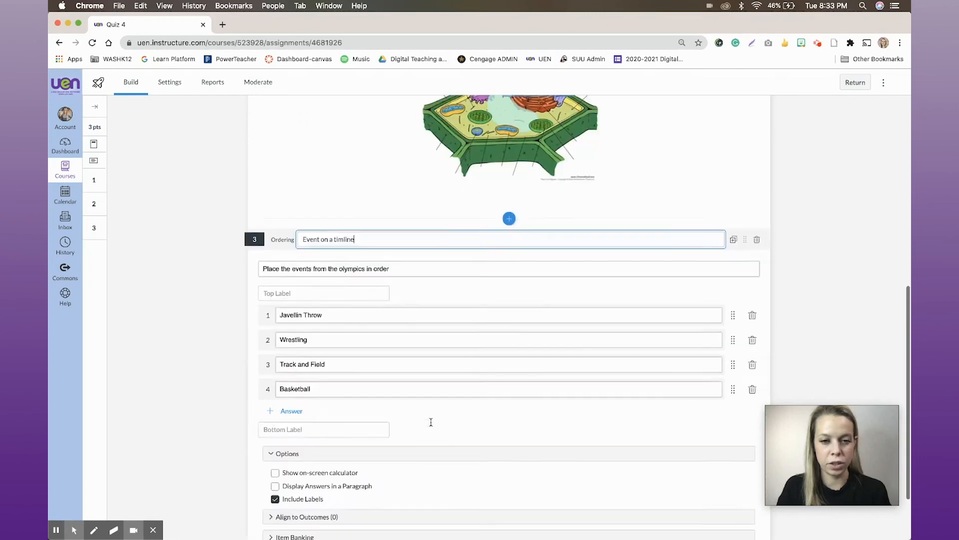
{"action": "scroll", "coordinate": [431, 422], "scroll_direction": "down", "scroll_amount": 2}
{"action": "left_click", "coordinate": [752, 499]}
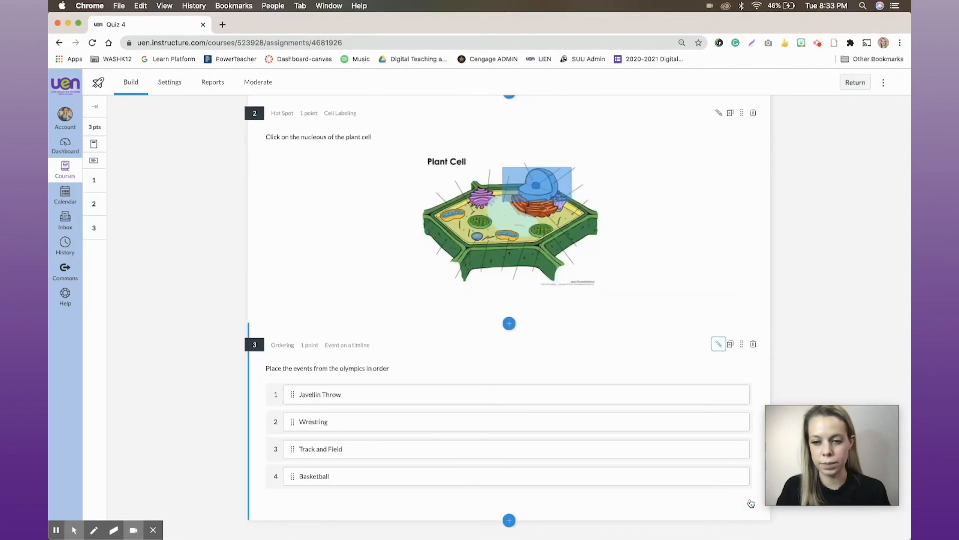
{"action": "scroll", "coordinate": [608, 387], "scroll_direction": "up", "scroll_amount": 5}
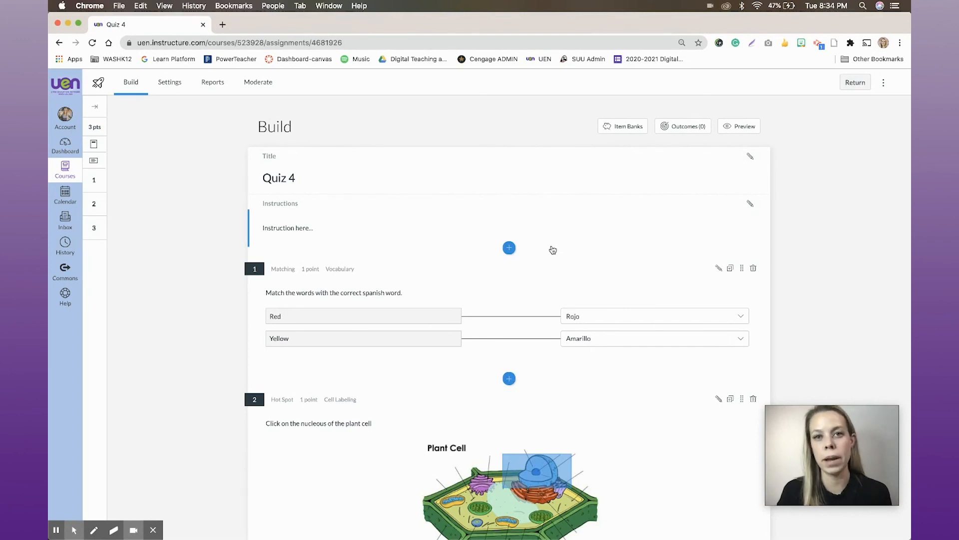
{"action": "scroll", "coordinate": [525, 299], "scroll_direction": "down", "scroll_amount": 1}
{"action": "scroll", "coordinate": [525, 298], "scroll_direction": "down", "scroll_amount": 1}
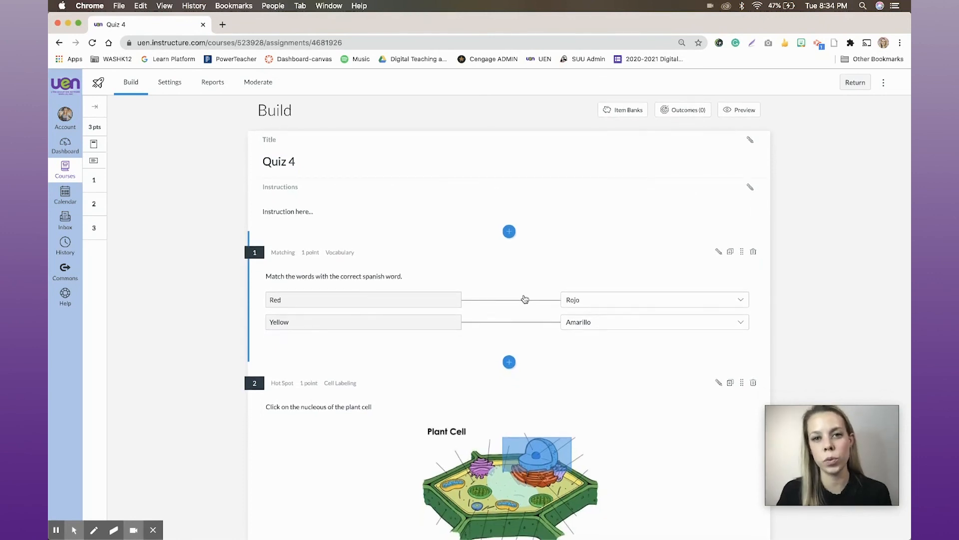
{"action": "scroll", "coordinate": [525, 299], "scroll_direction": "up", "scroll_amount": 1}
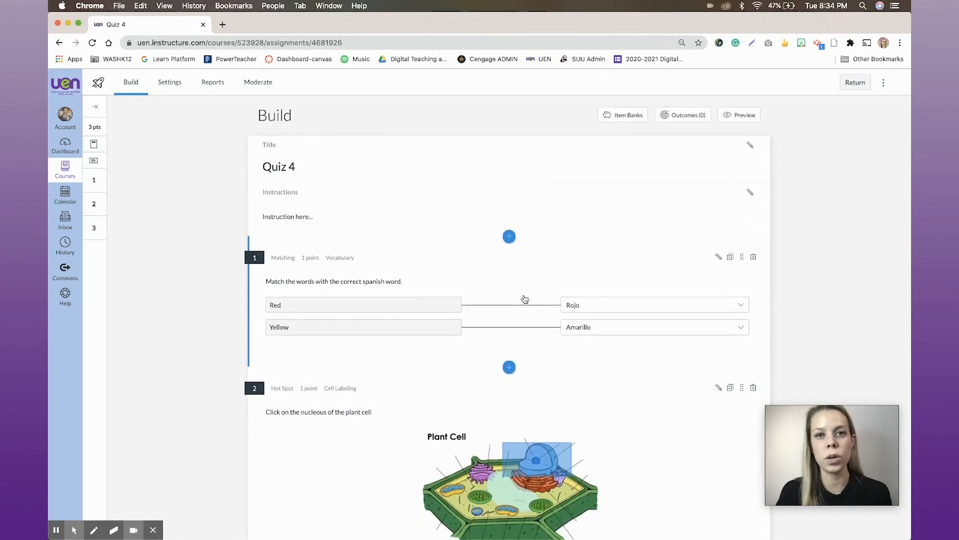